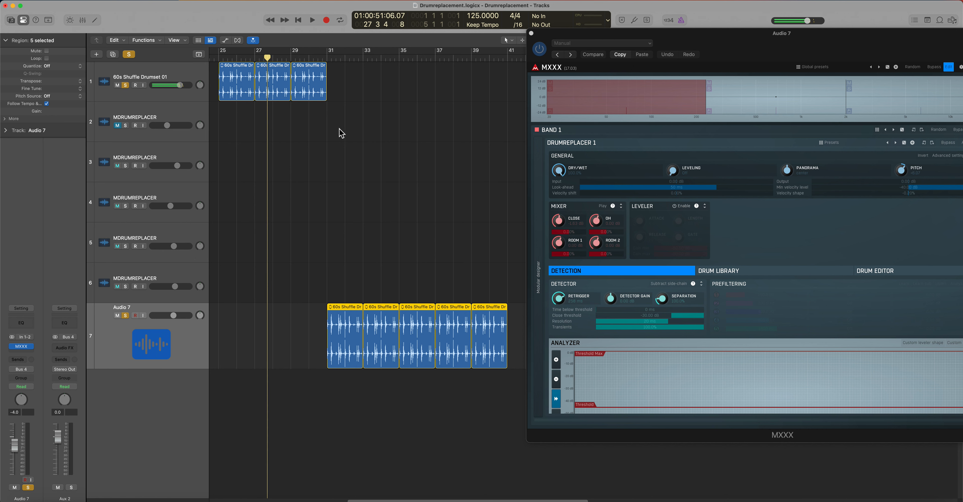
Unsolo the 60s Shuffle Drumset 01 track and audition the Audio 7 drum loop from just before bar 31.
left_click(322, 57)
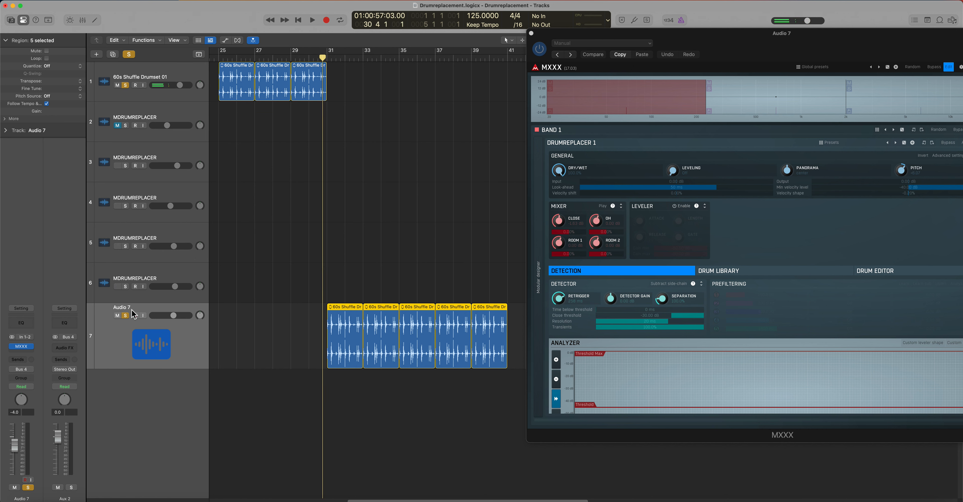
left_click(126, 85)
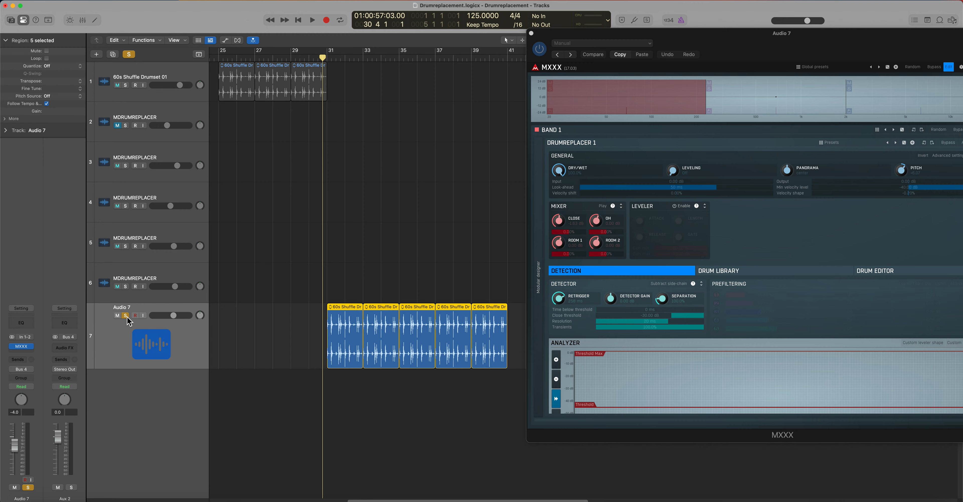
key("space")
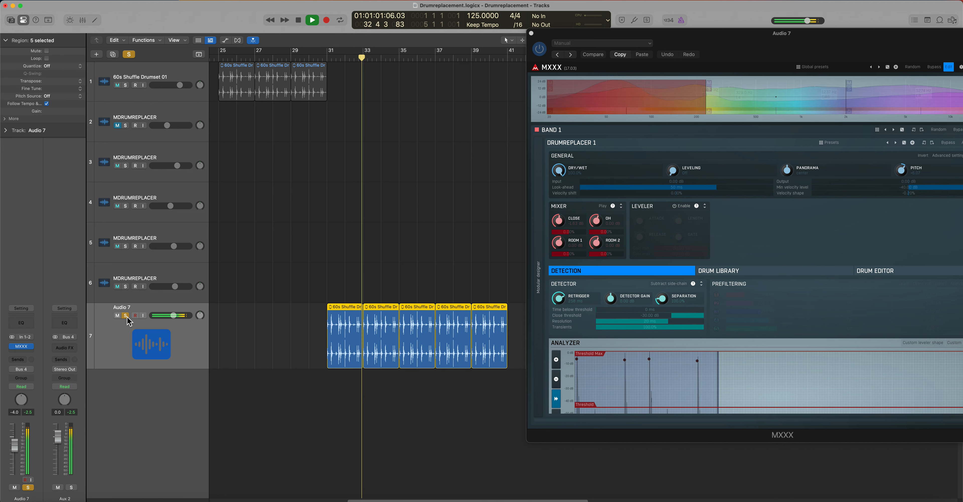
left_click(432, 170)
key("space")
Expand band 1's modular designer in MXXX and reposition the plug-in window so its full width fits on screen.
left_click_drag(665, 37, 674, 64)
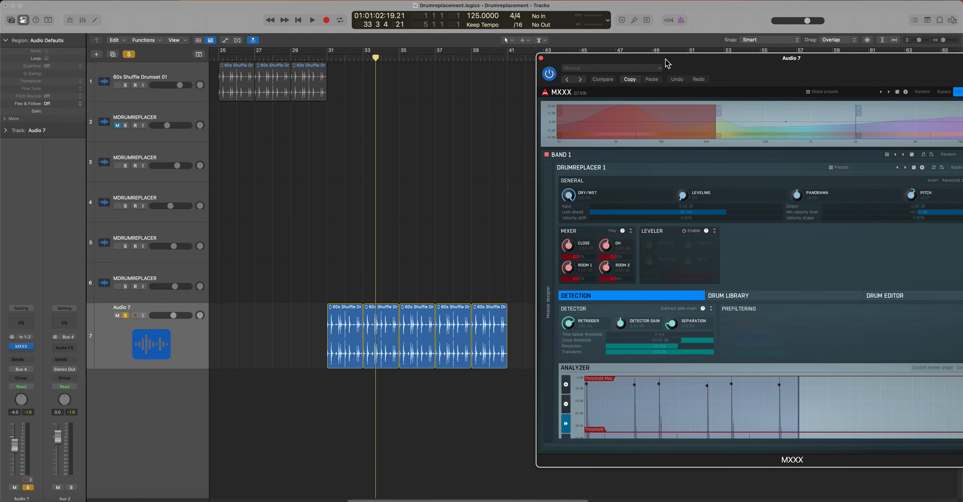
mouse_move(667, 60)
left_mouse_down()
mouse_move(616, 55)
mouse_move(659, 58)
left_mouse_up()
left_click(518, 238)
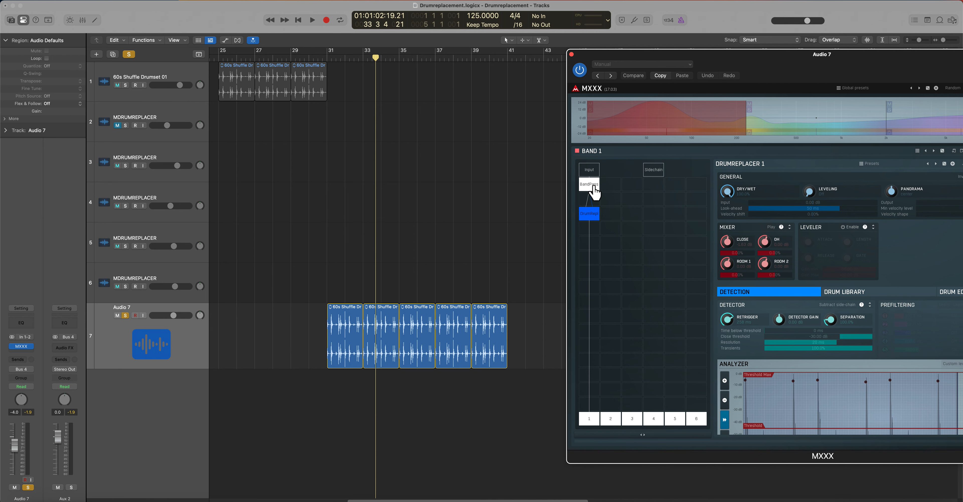
left_click_drag(700, 56, 594, 44)
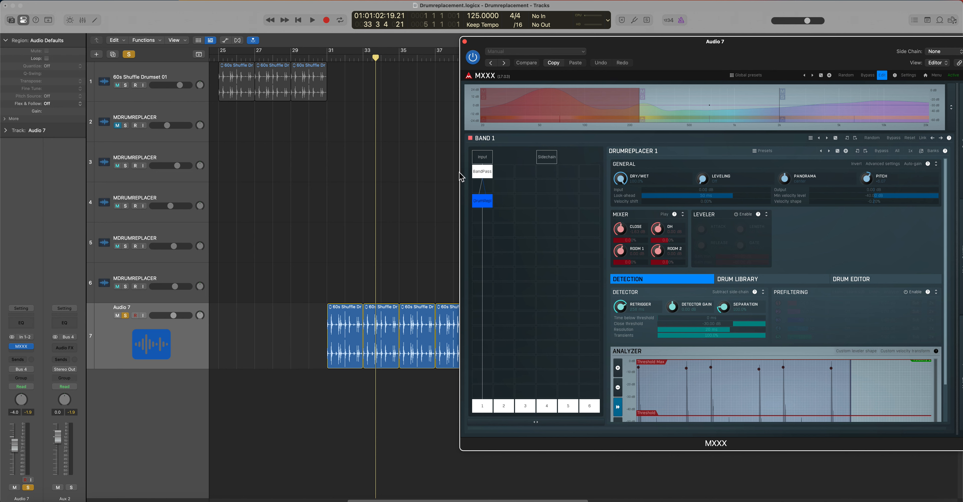
Examine the BandPass module's filter settings in bands 1, 2 and 3, expanding band 3's modular designer.
left_click(482, 172)
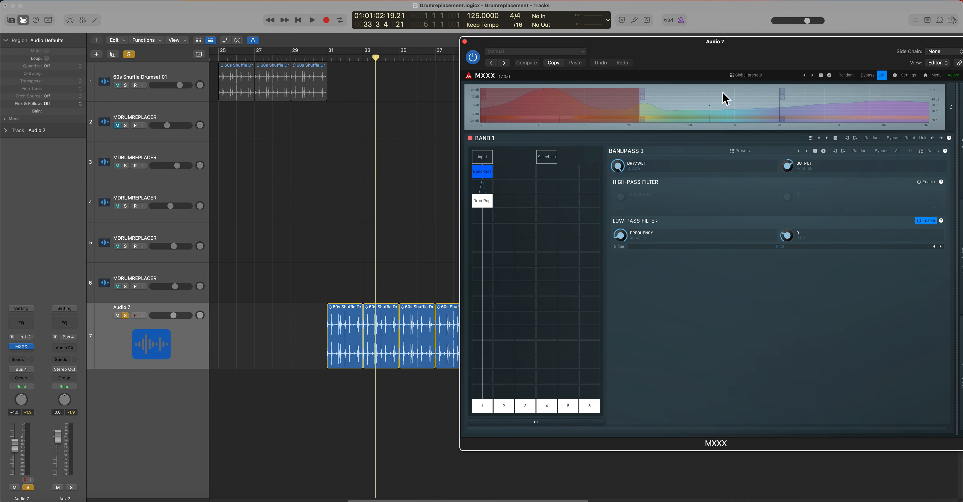
left_click(725, 99)
left_click(483, 173)
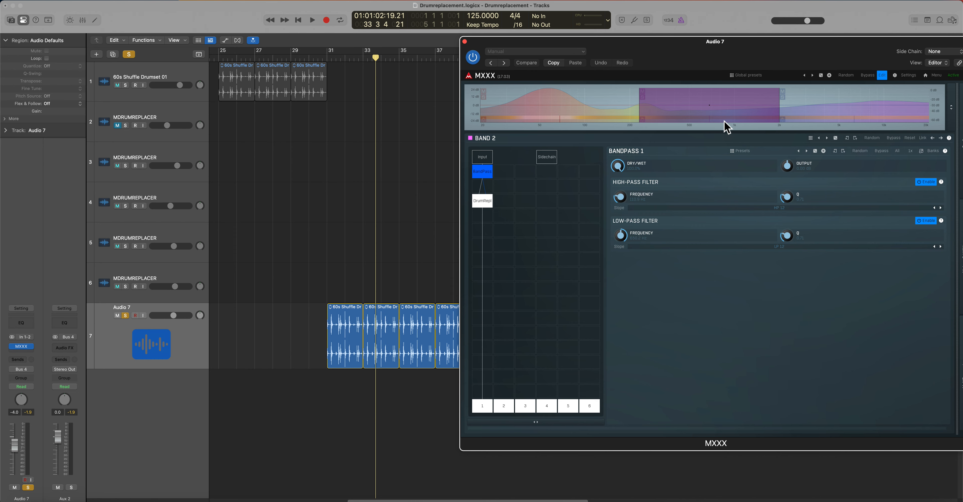
left_click(845, 116)
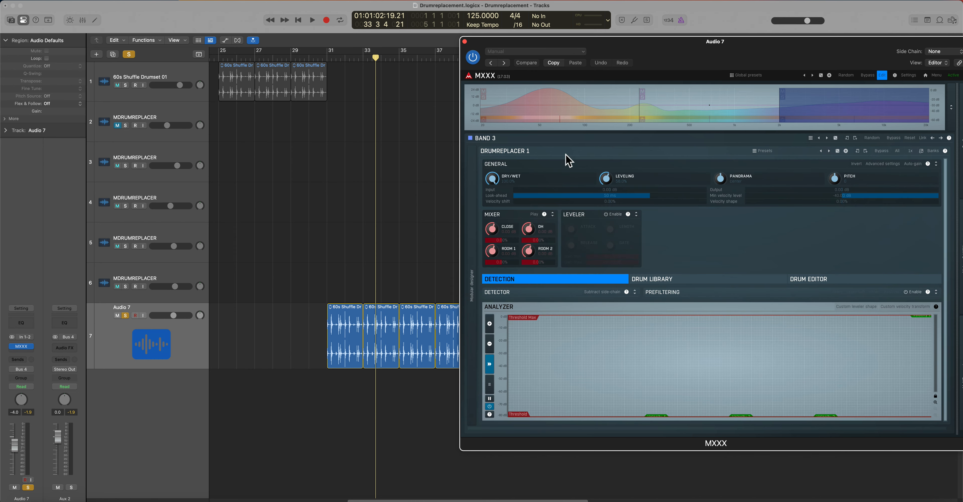
left_click(477, 209)
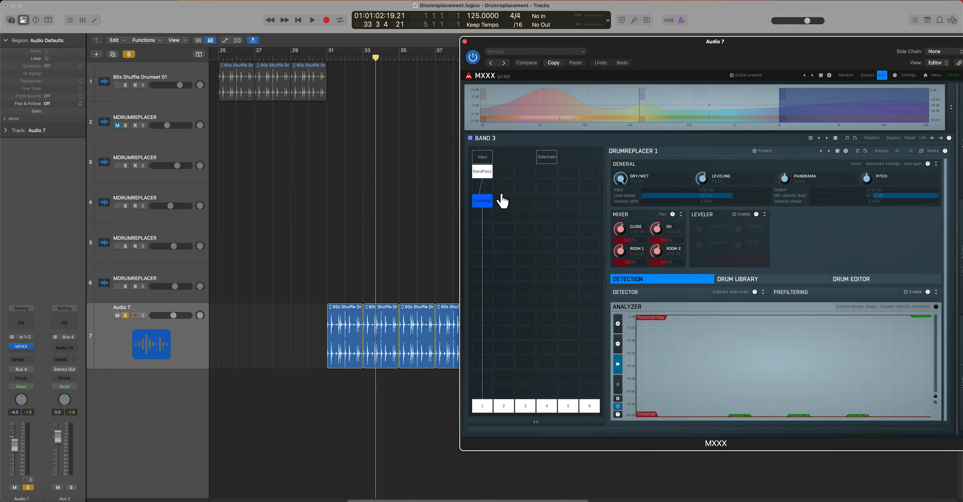
left_click(487, 176)
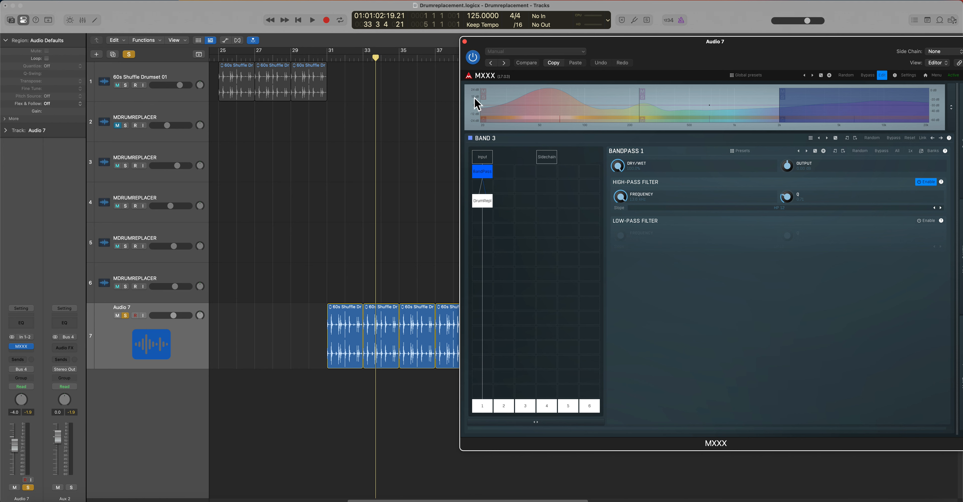
Solo band 1 in the MXXX spectrum and audition the drum loop from just before bar 31.
left_click(487, 101)
left_click(324, 58)
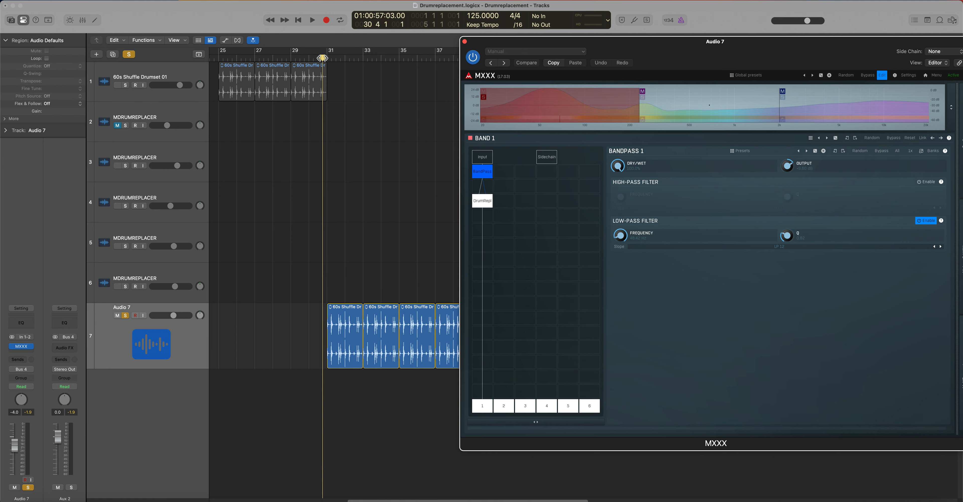
key("space")
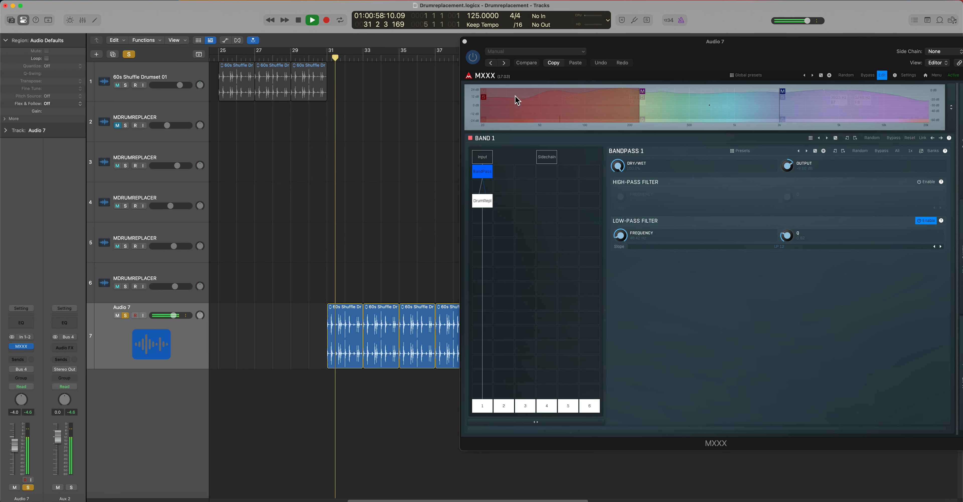
key("space")
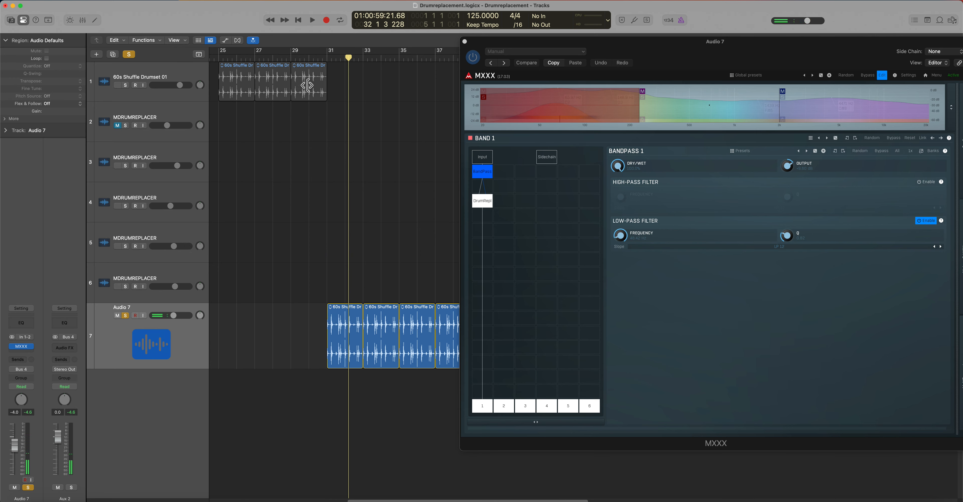
Solo band 2 in the MXXX spectrum and audition the drum loop from near bar 31.
left_click(643, 97)
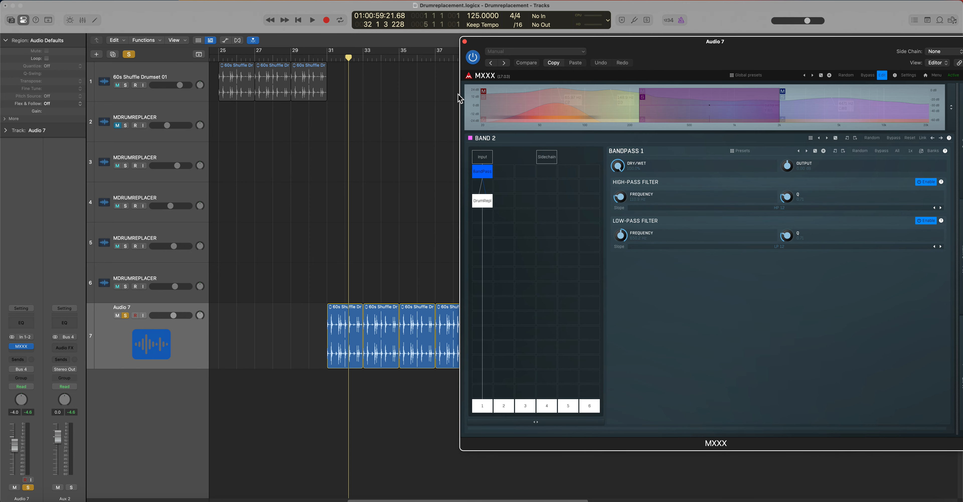
left_click(330, 59)
key("space")
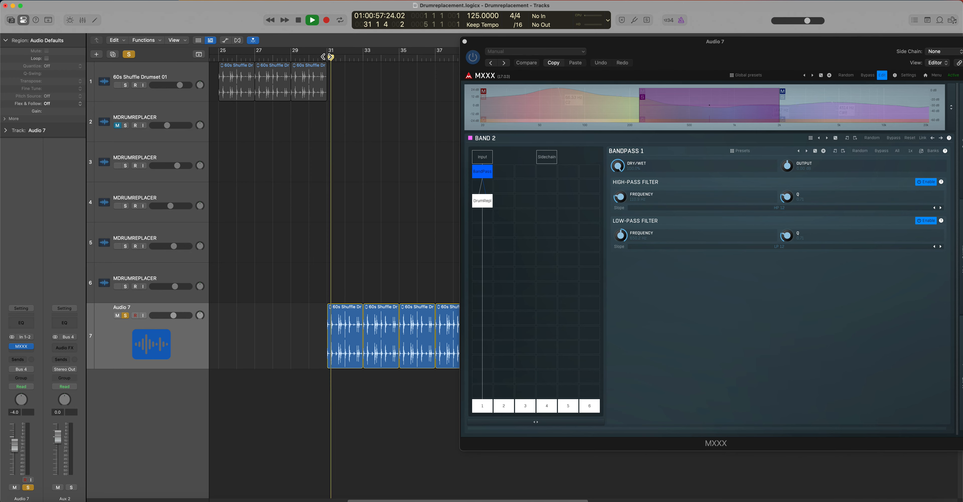
key("space")
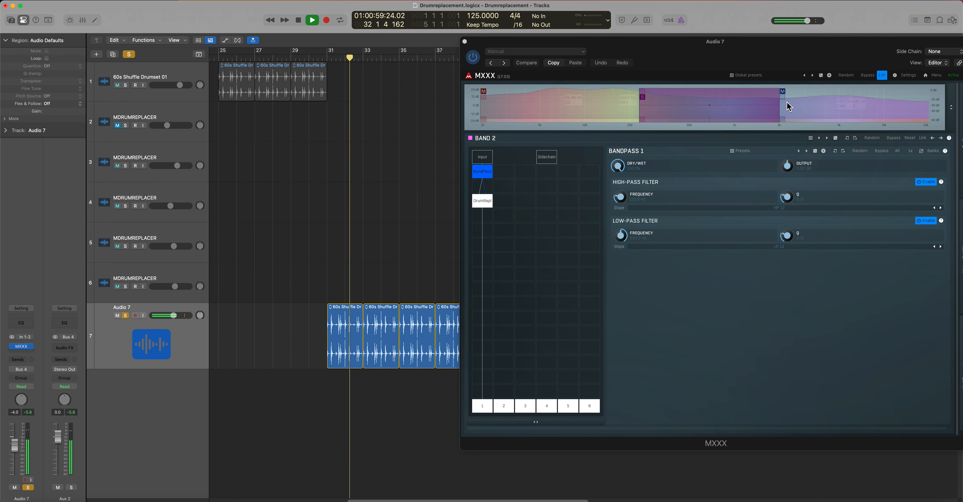
Solo band 3 while the loop plays, then clear the solo and stop playback.
left_click(784, 97)
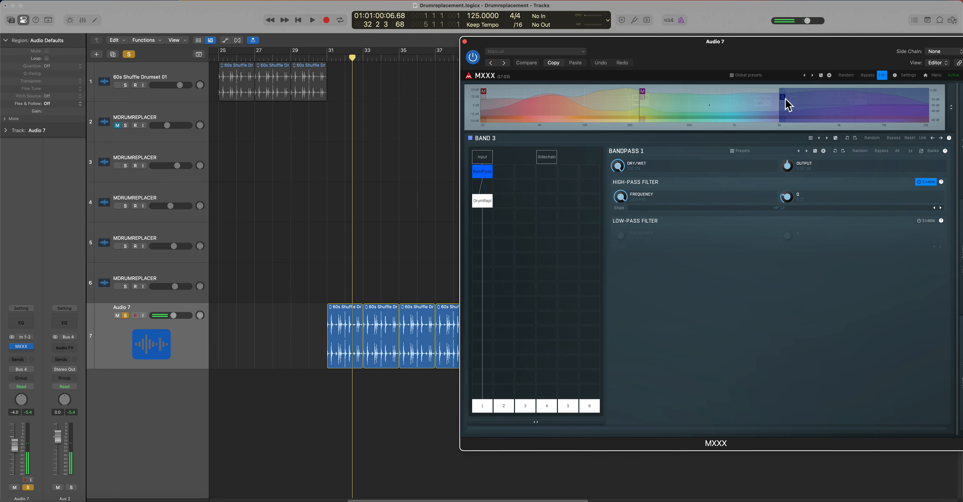
key("space")
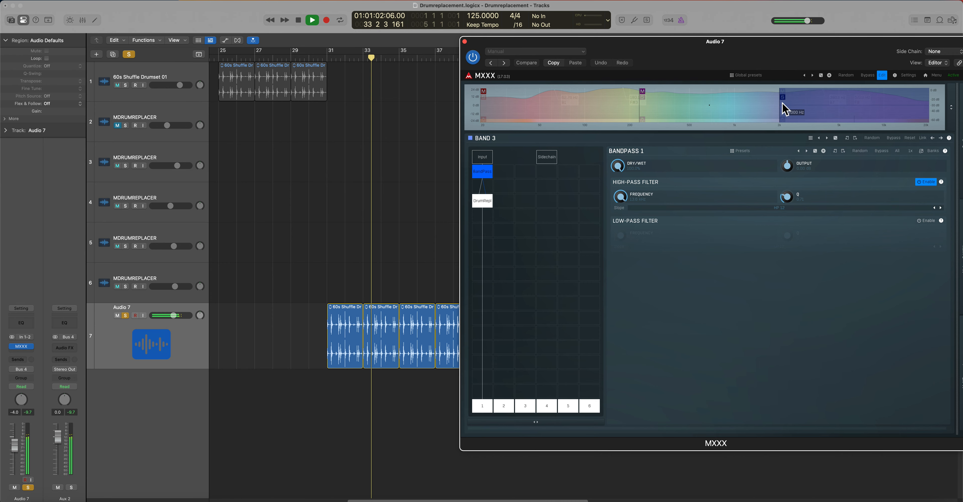
key("space")
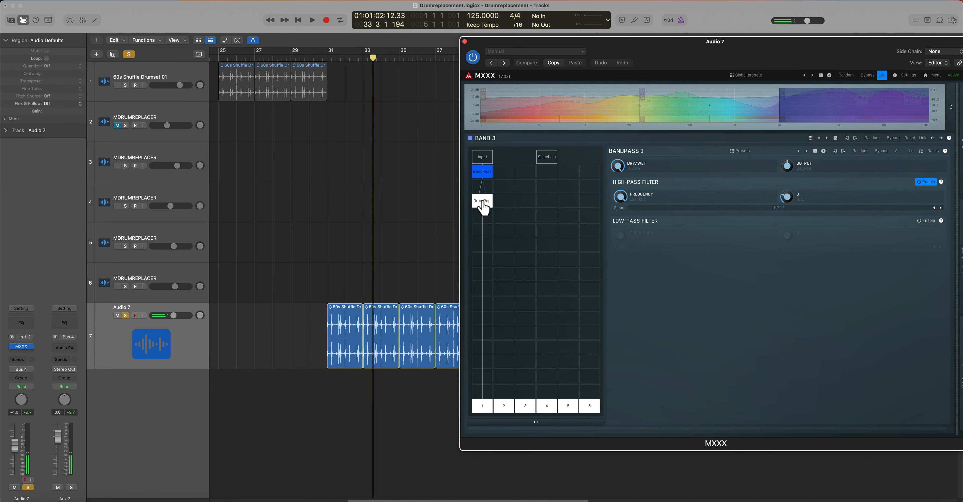
Show band 3's DrumReplacer and adjust the gains of bands 1 and 2 while the loop plays from just before bar 31.
left_click(483, 202)
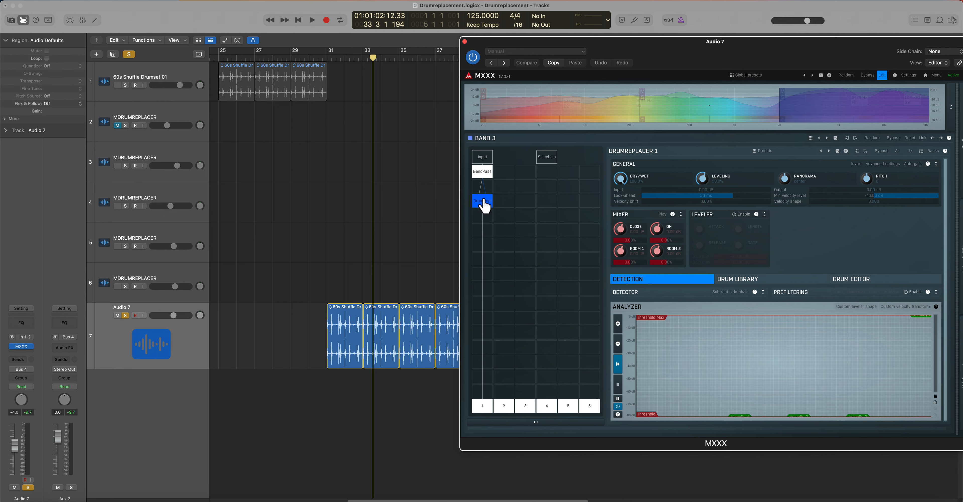
left_click(323, 58)
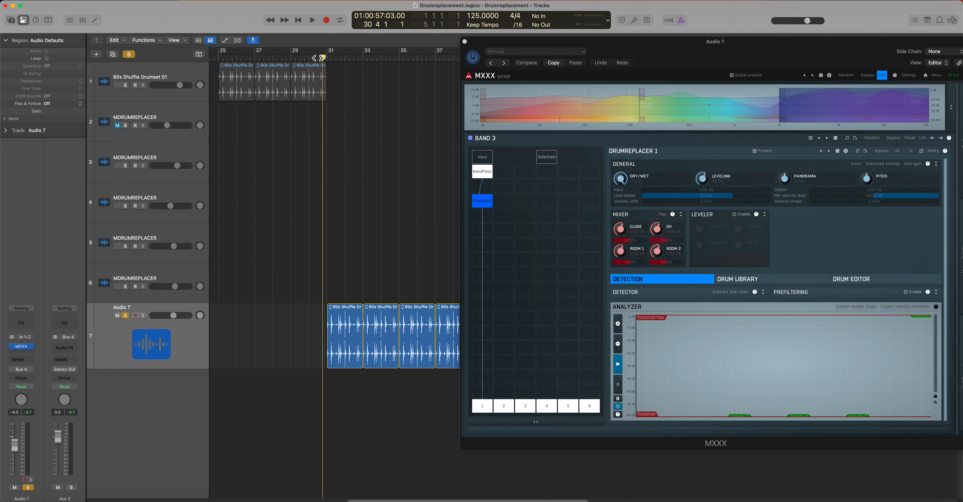
key("space")
left_click(566, 109)
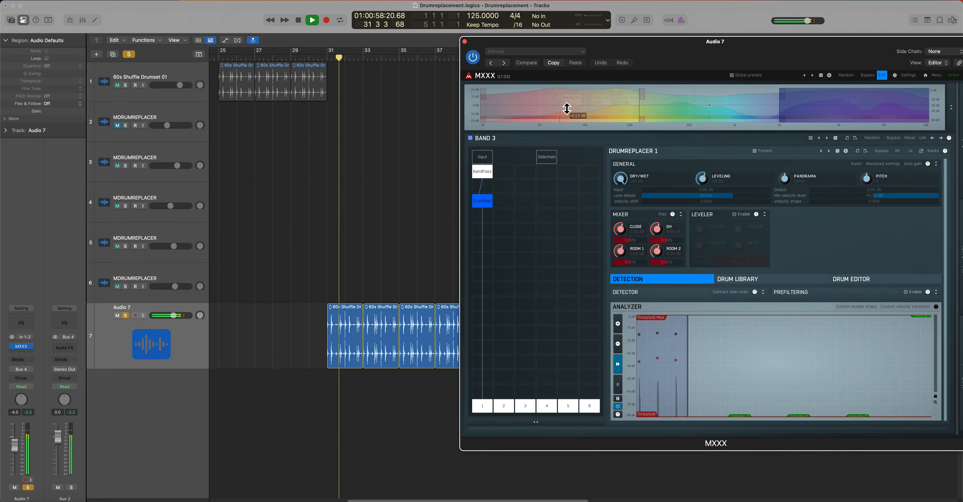
mouse_move(567, 108)
left_mouse_down()
mouse_move(565, 131)
mouse_move(573, 98)
mouse_move(573, 108)
left_mouse_up()
mouse_move(702, 108)
left_mouse_down()
mouse_move(699, 122)
mouse_move(709, 92)
mouse_move(703, 105)
left_mouse_up()
key("space")
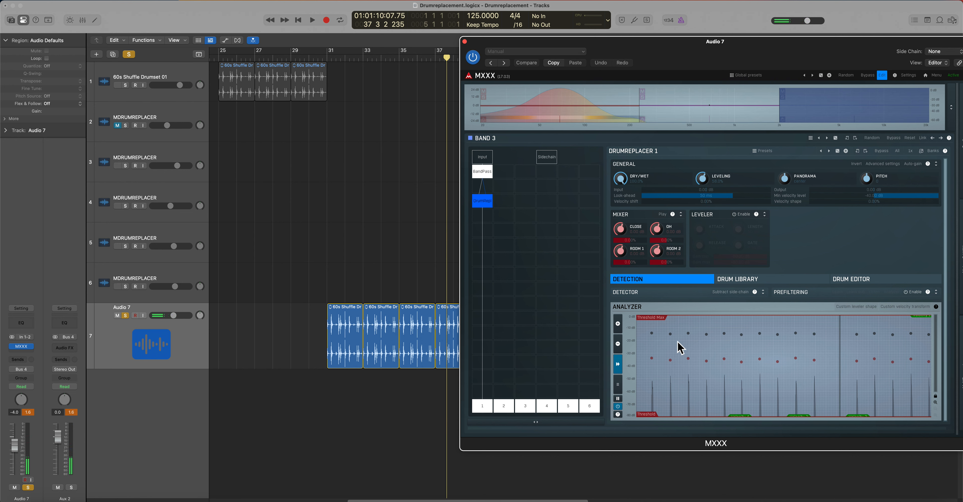
Lower band 3's gain in the spectrum while the loop plays from late in bar 30, leaving band 3 selected.
left_click(321, 60)
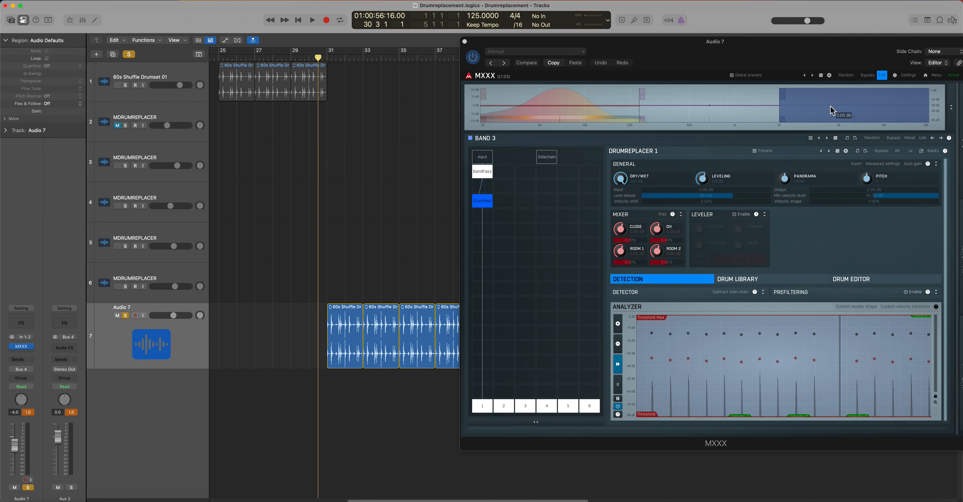
key("space")
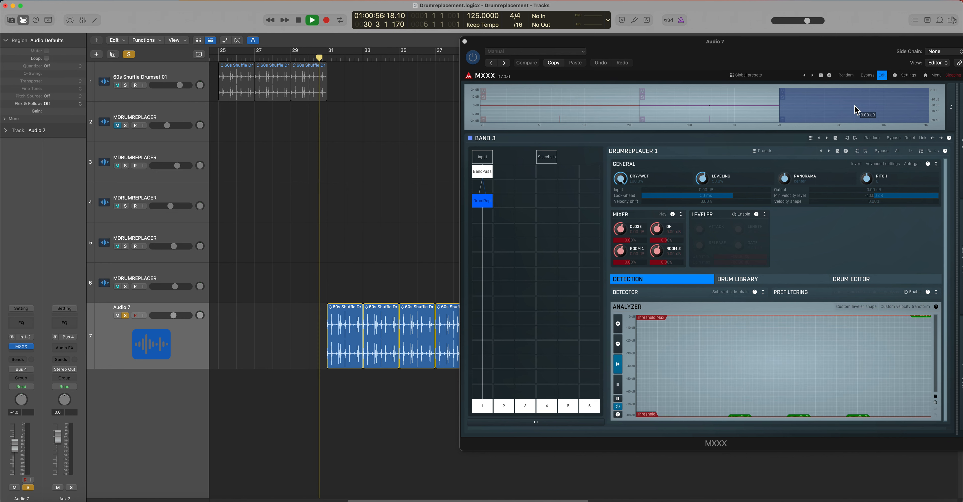
left_click_drag(854, 109, 855, 120)
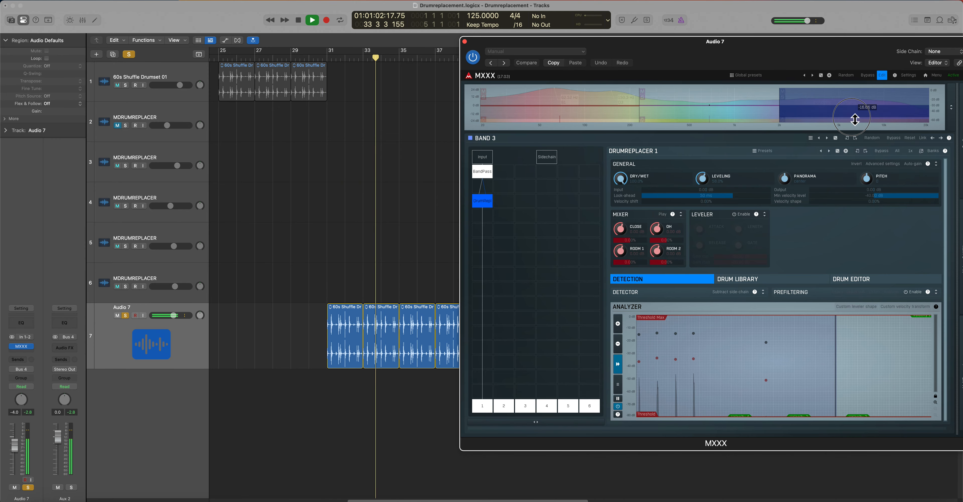
key("space")
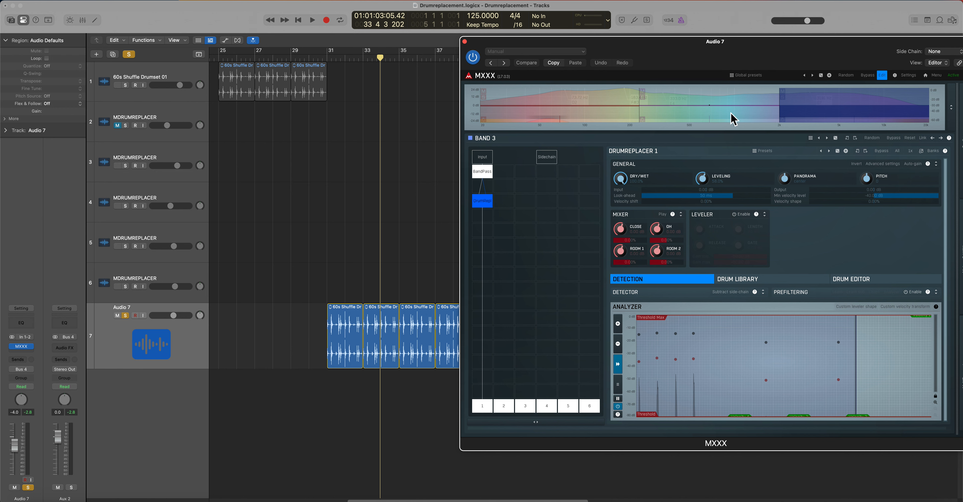
left_click(642, 118)
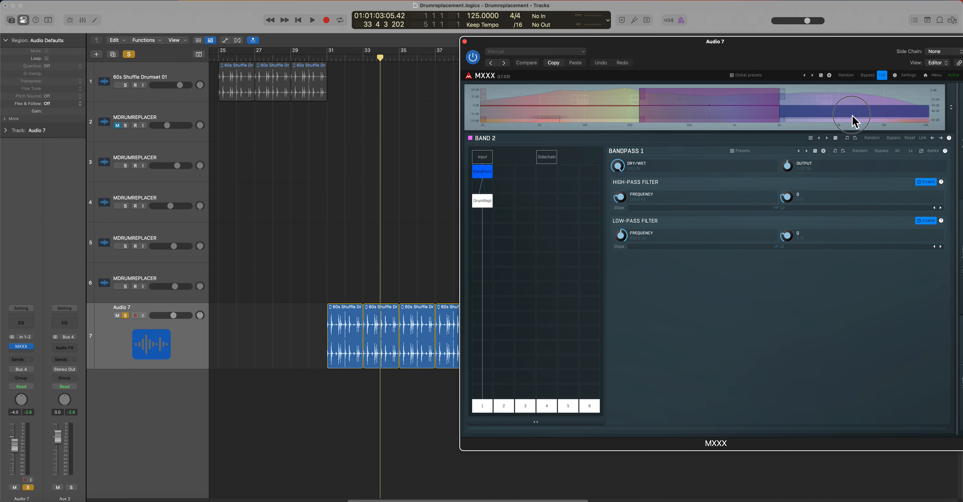
left_click(855, 120)
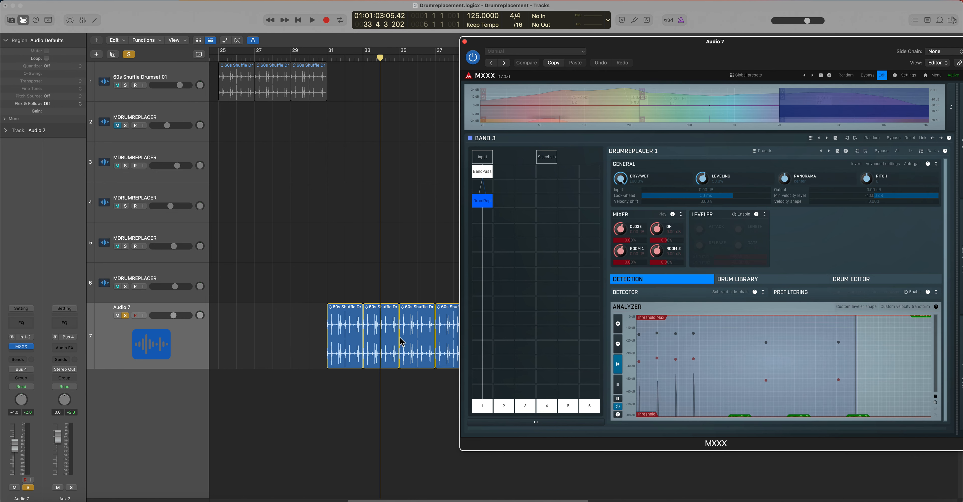